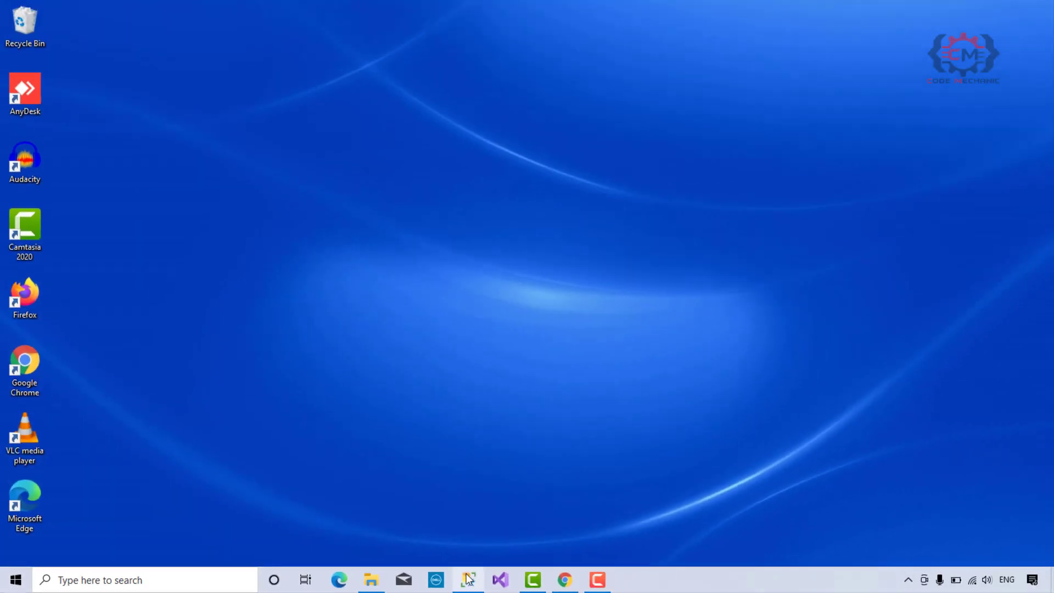
Switch to SQL Server Management Studio and launch SQL Server Profiler from it.
left_click(468, 579)
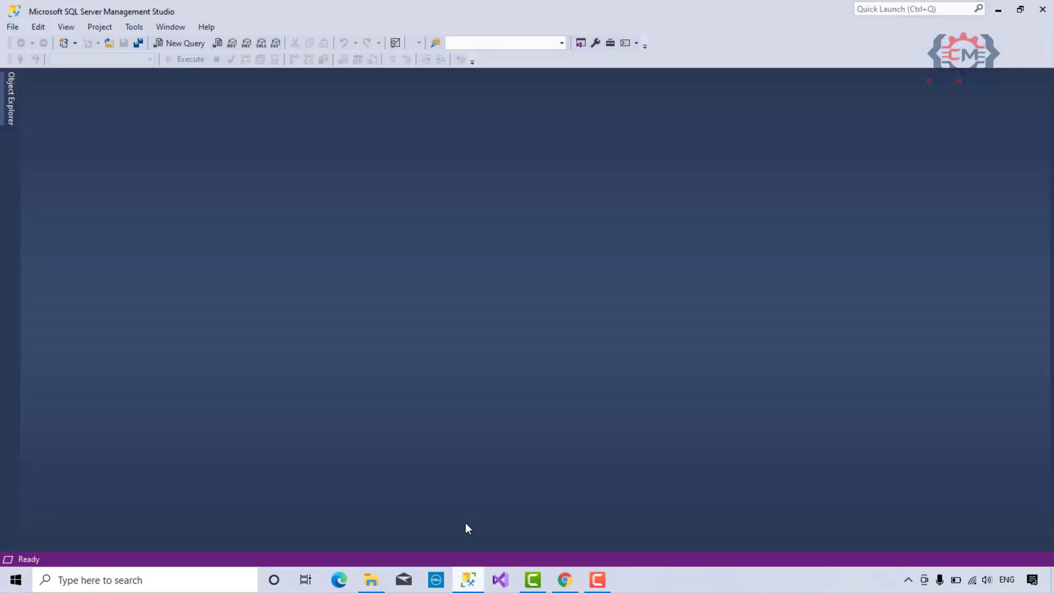
left_click(137, 31)
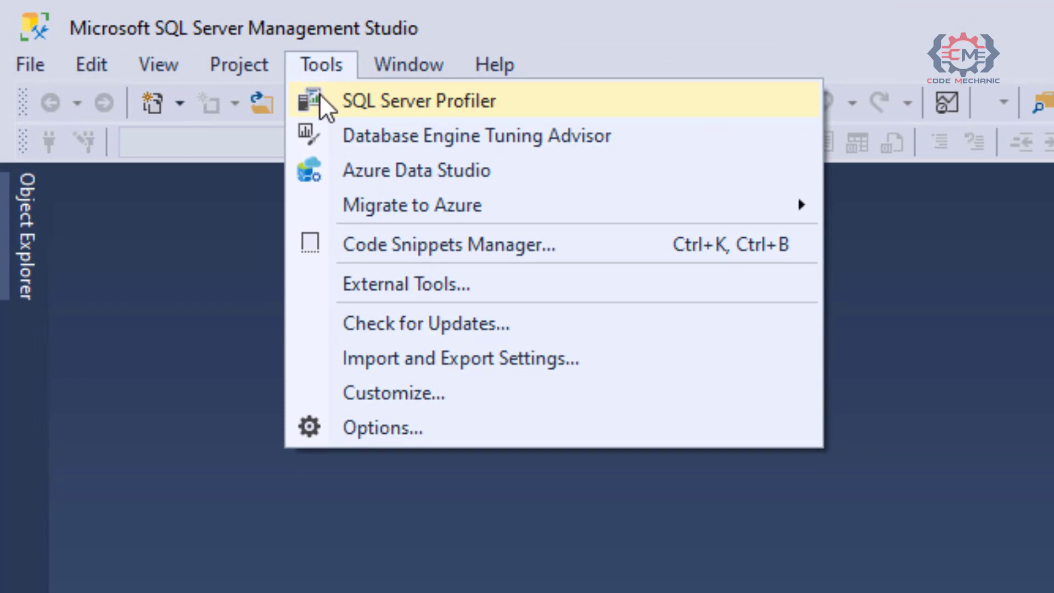
left_click(324, 99)
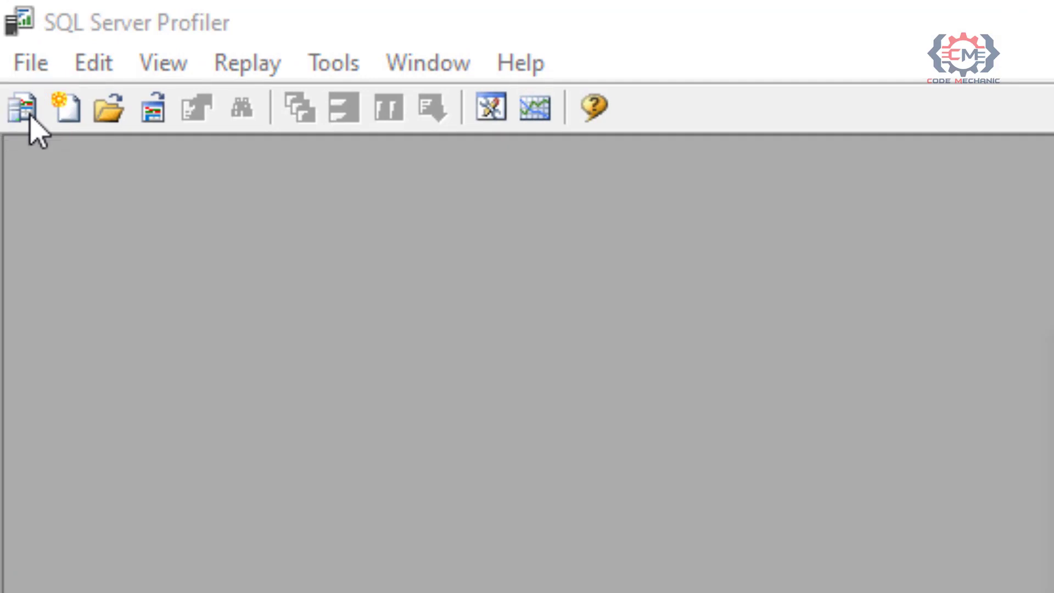
Start a new trace on the MSSQLSERVER2019 database engine using Windows Authentication and name it Yotube Example.
left_click(28, 117)
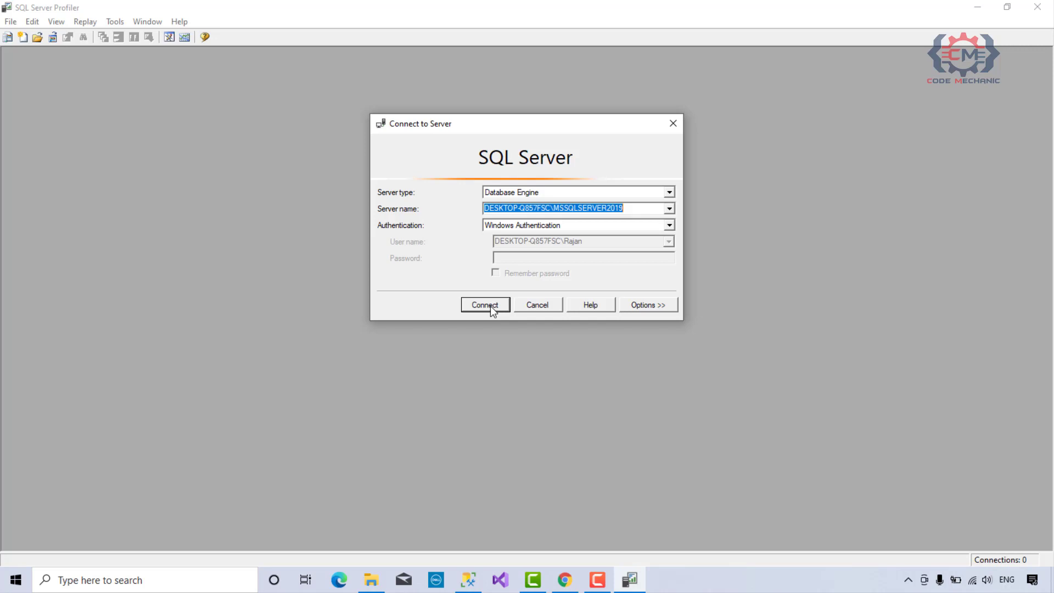
left_click(486, 304)
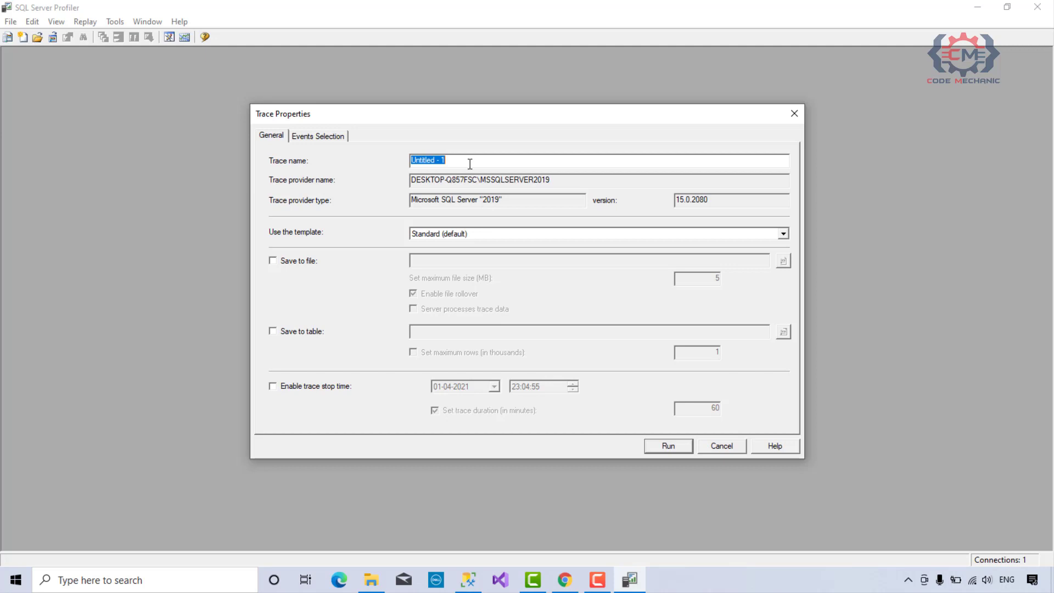
type("Yotube Example")
Set the trace to save to Yotube Example.trc in D:\YoutubeCourse\ProfilerExample, with a maximum file size of 25 MB.
left_click(308, 262)
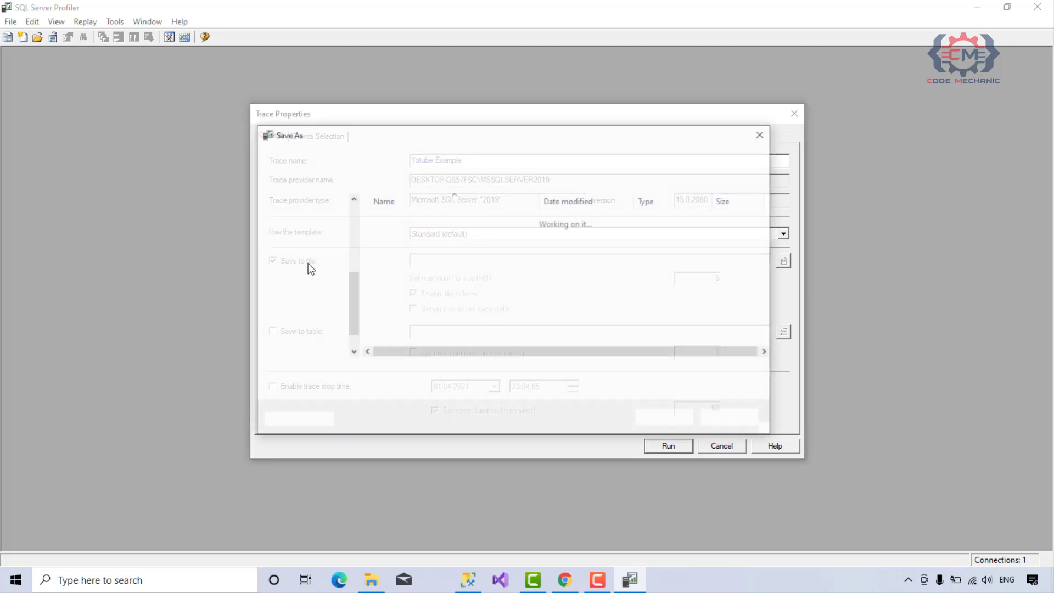
left_click(337, 348)
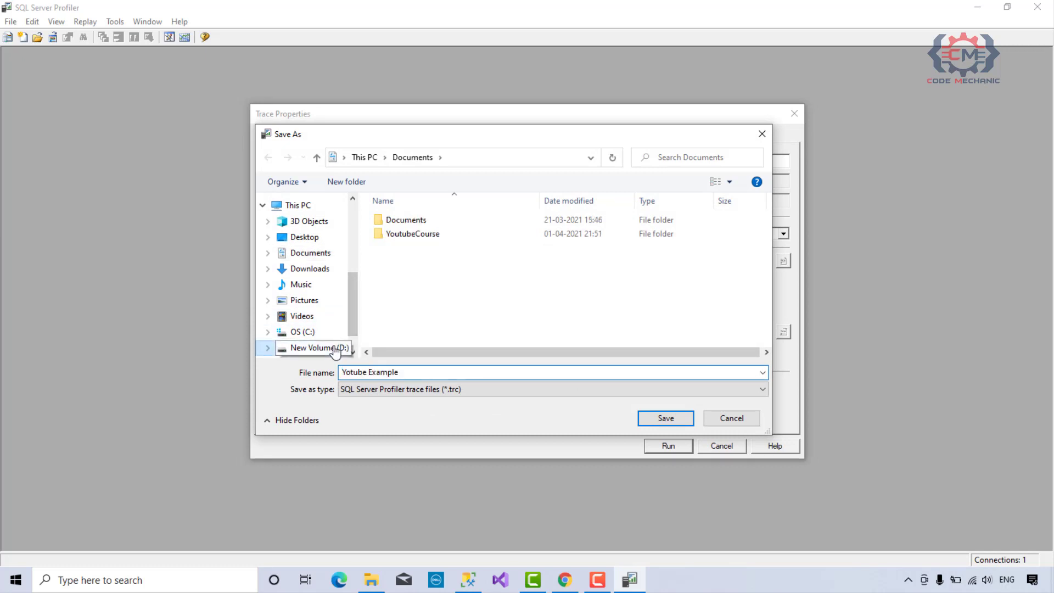
double_click(414, 235)
double_click(417, 223)
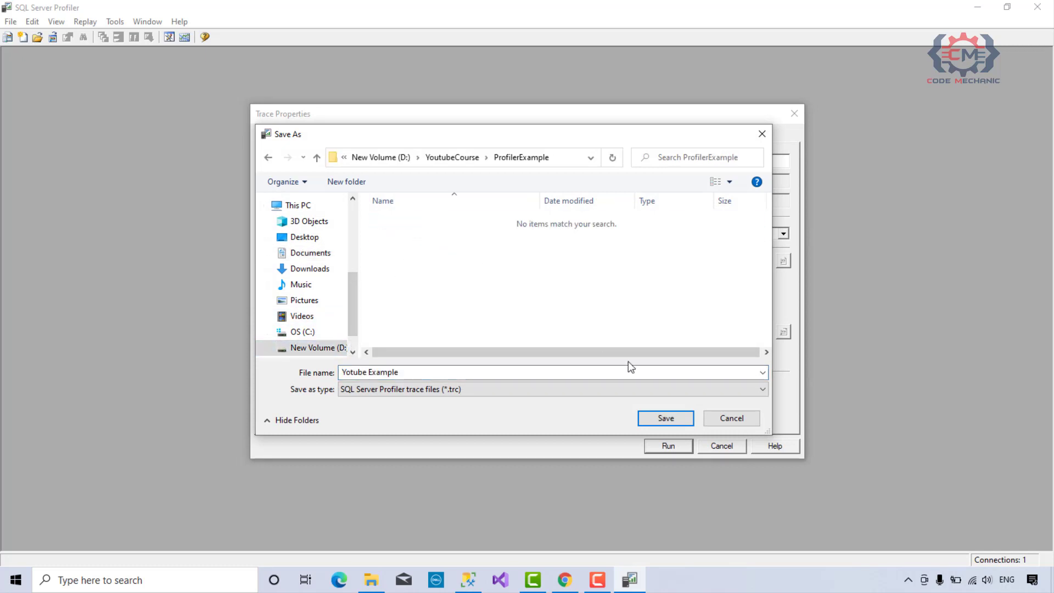
left_click(665, 419)
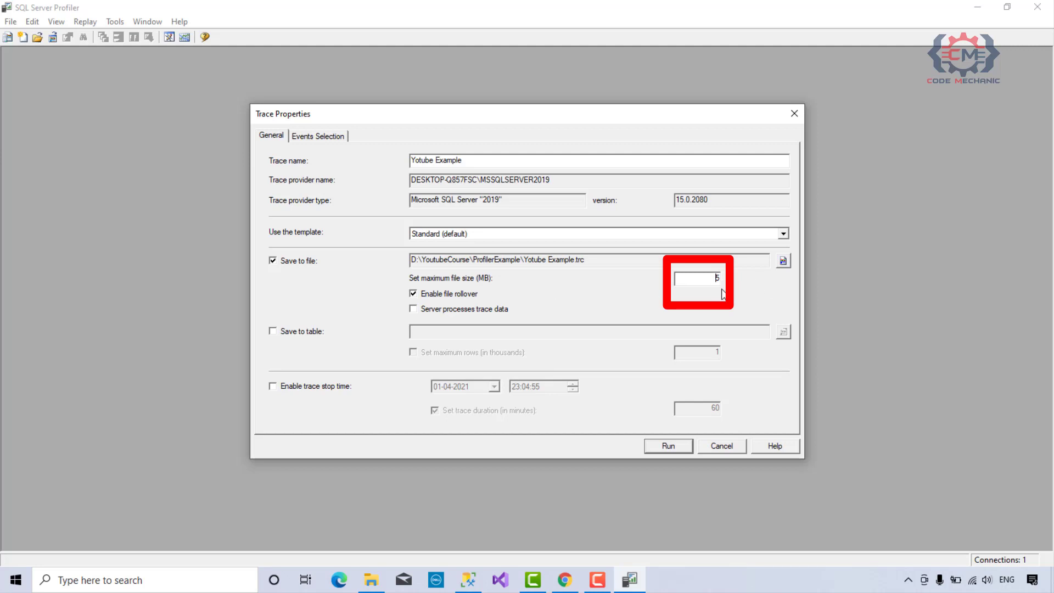
left_click_drag(713, 276, 722, 279)
type("25")
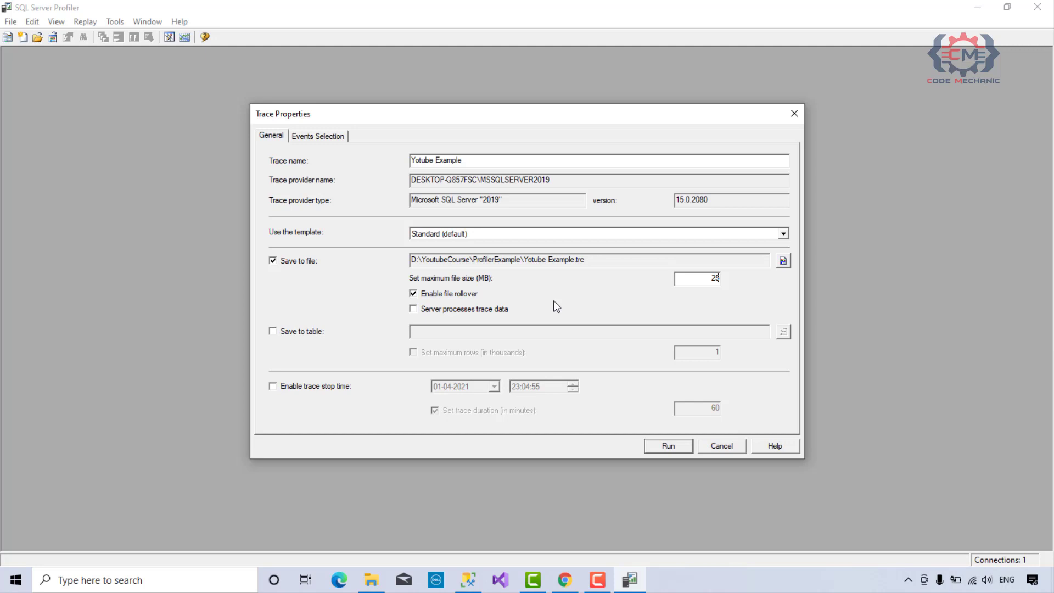
Include TextData for the RPC:Completed event and add the User Error Message event from Errors and Warnings to the trace.
left_click(329, 138)
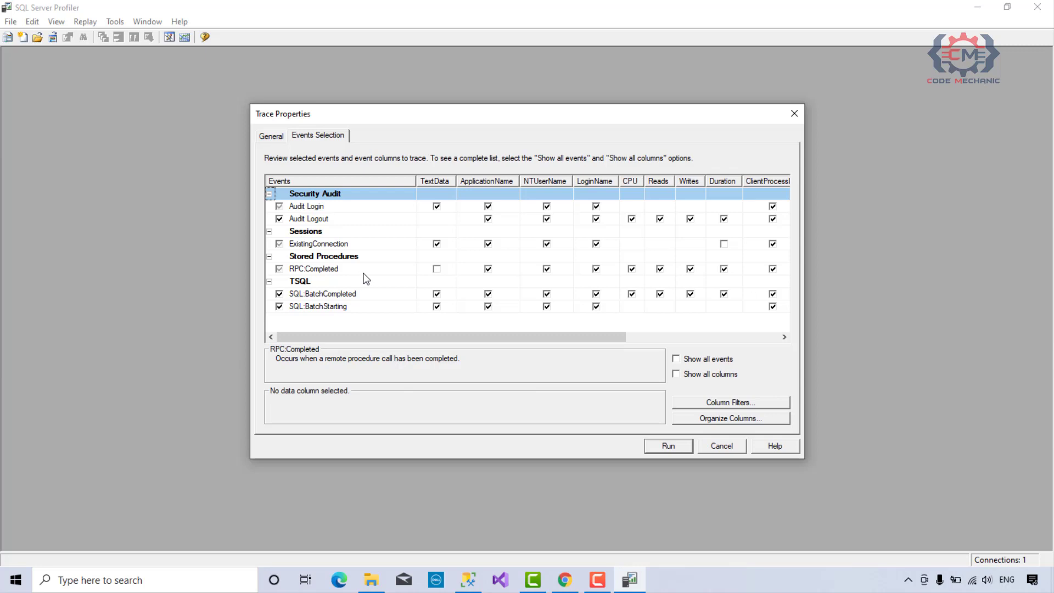
left_click(437, 269)
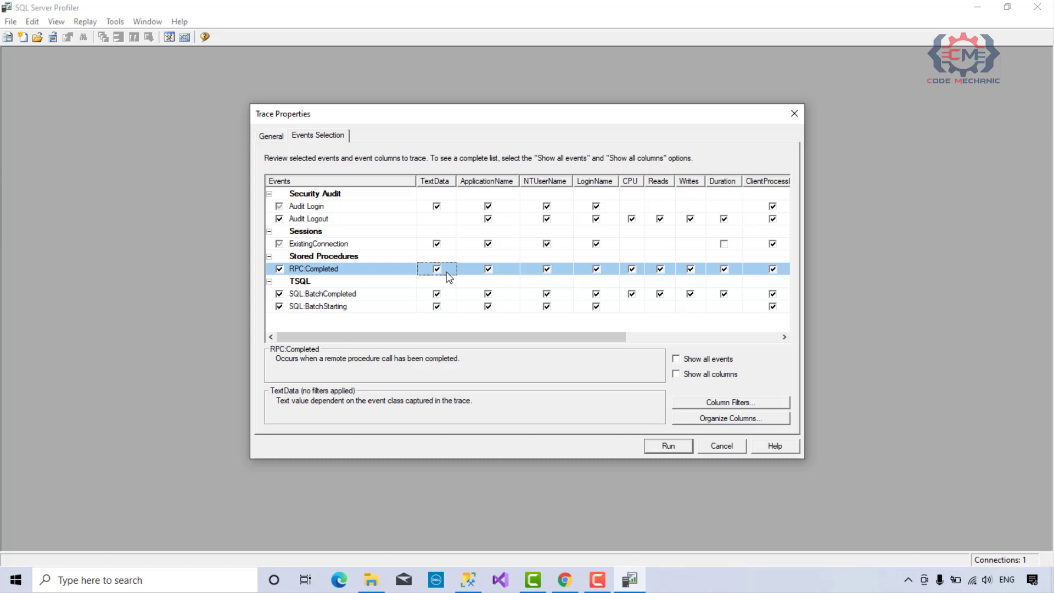
left_click(676, 360)
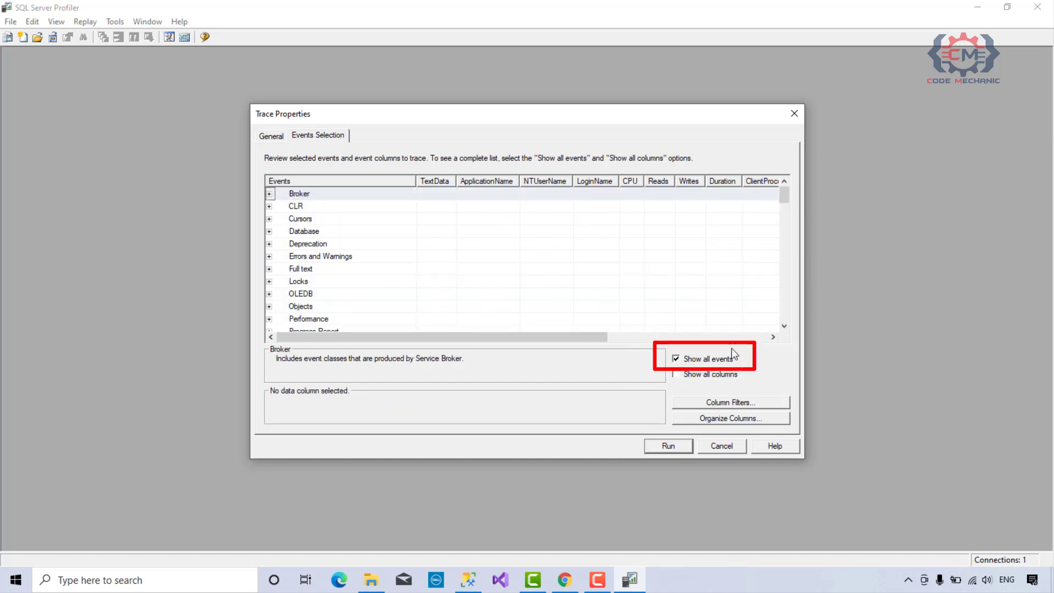
mouse_move(784, 205)
left_mouse_down()
mouse_move(783, 213)
mouse_move(784, 197)
left_mouse_up()
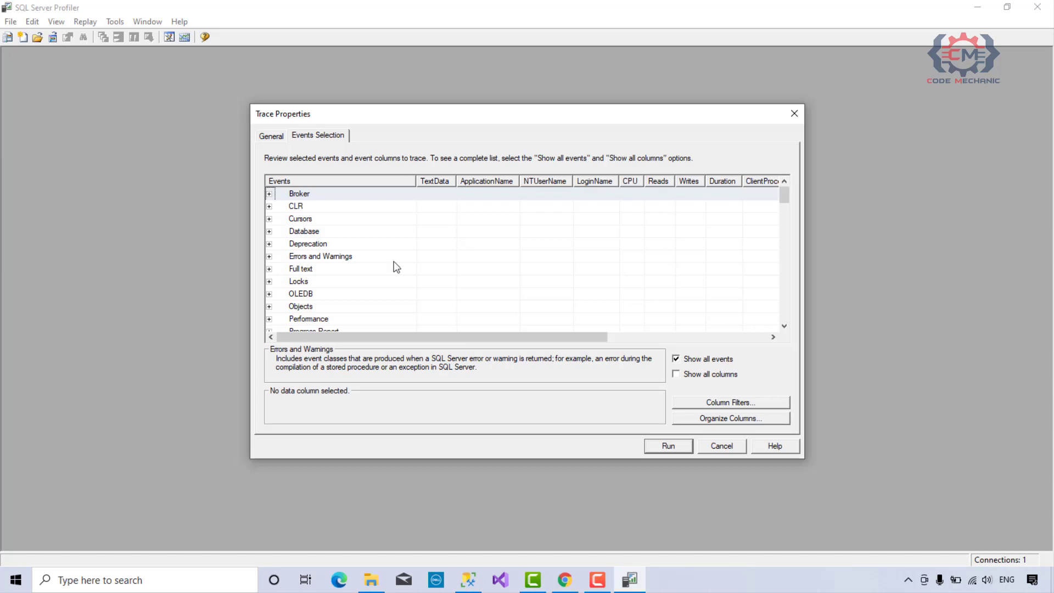
mouse_move(787, 198)
left_mouse_down()
mouse_move(789, 212)
mouse_move(790, 200)
left_mouse_up()
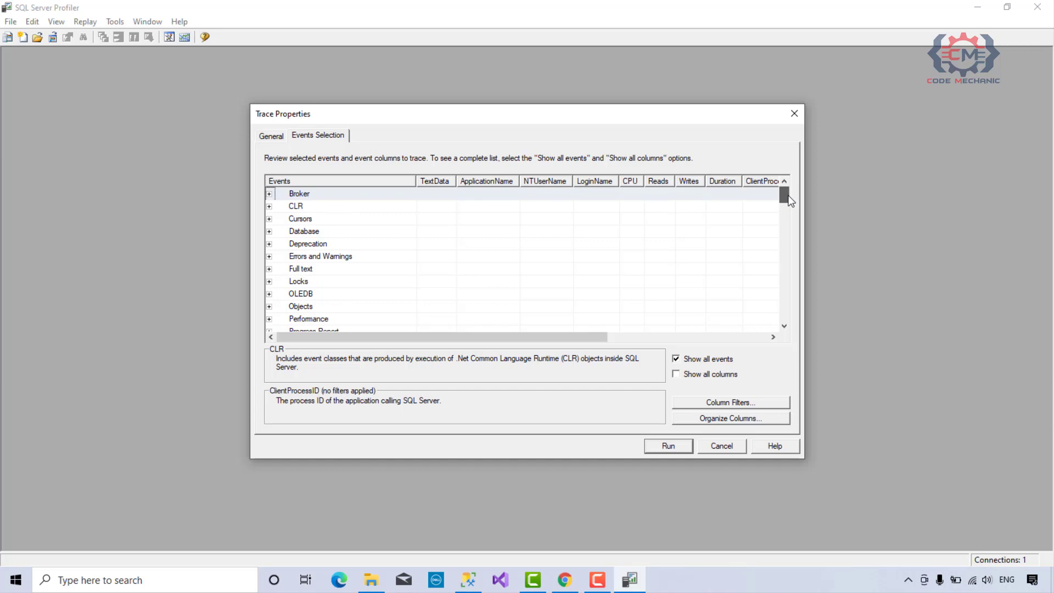
left_click(269, 256)
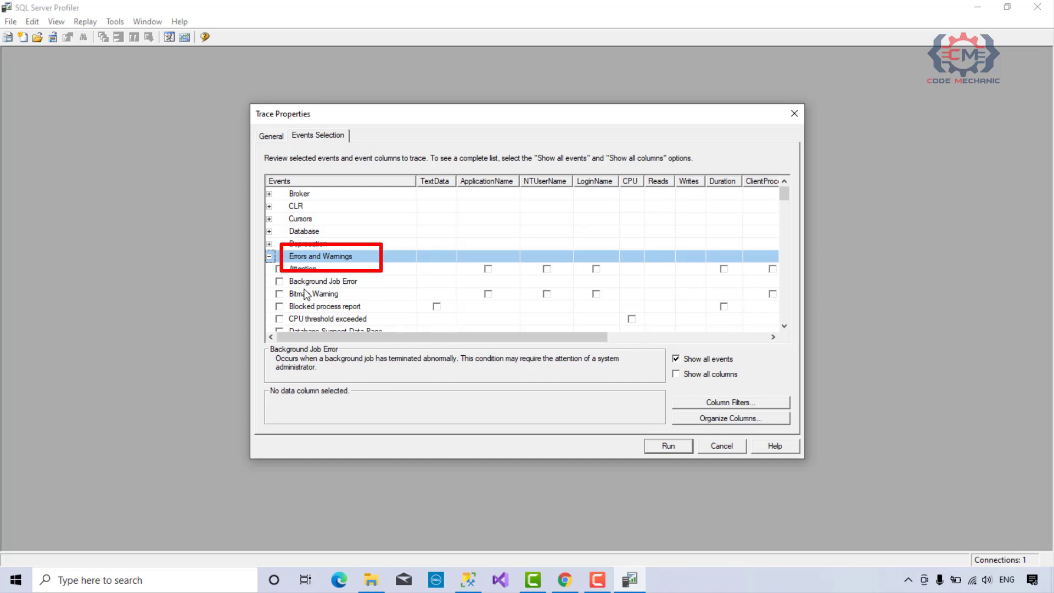
scroll(307, 294, "down", 4)
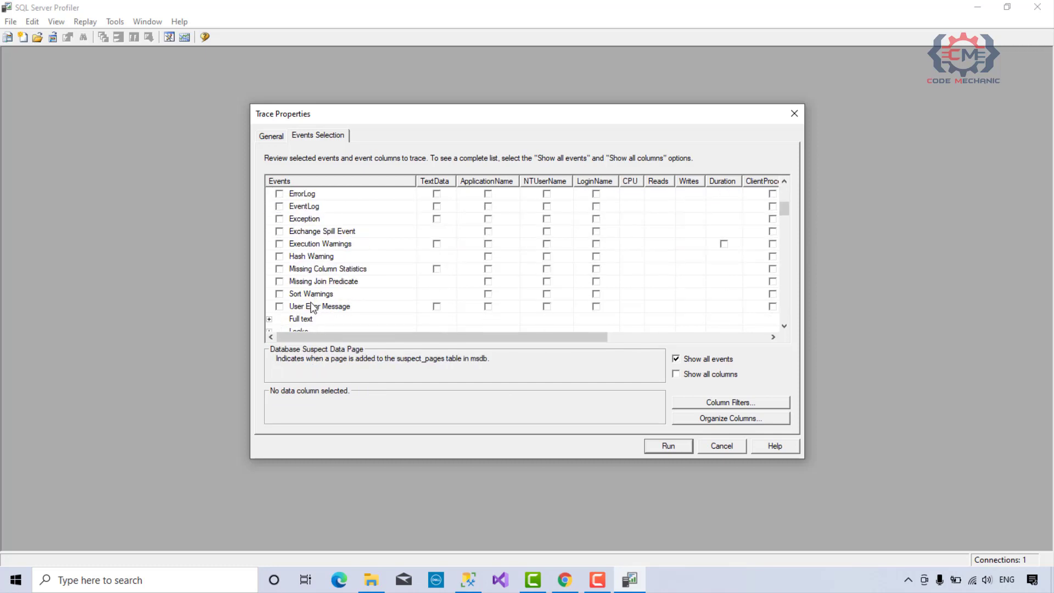
left_click(280, 306)
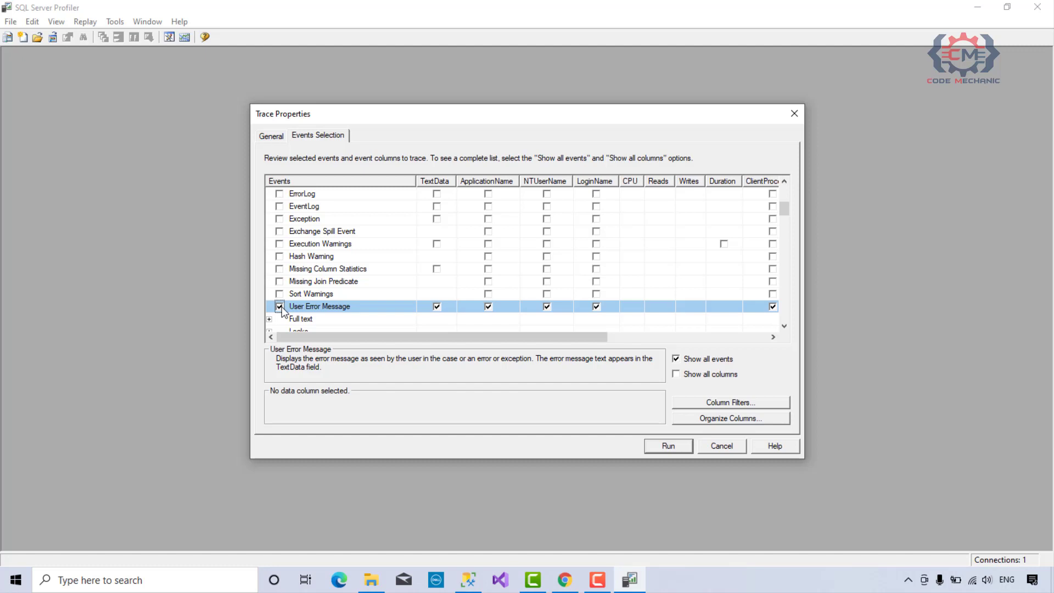
left_click(678, 364)
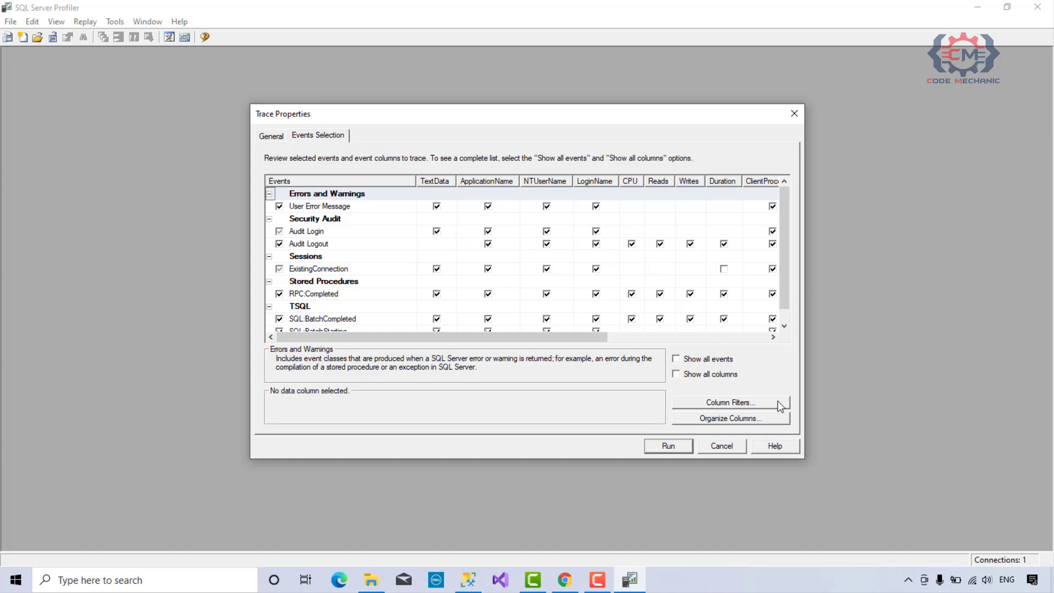
Add a column filter that limits Duration to values greater than or equal to 5000.
left_click(777, 401)
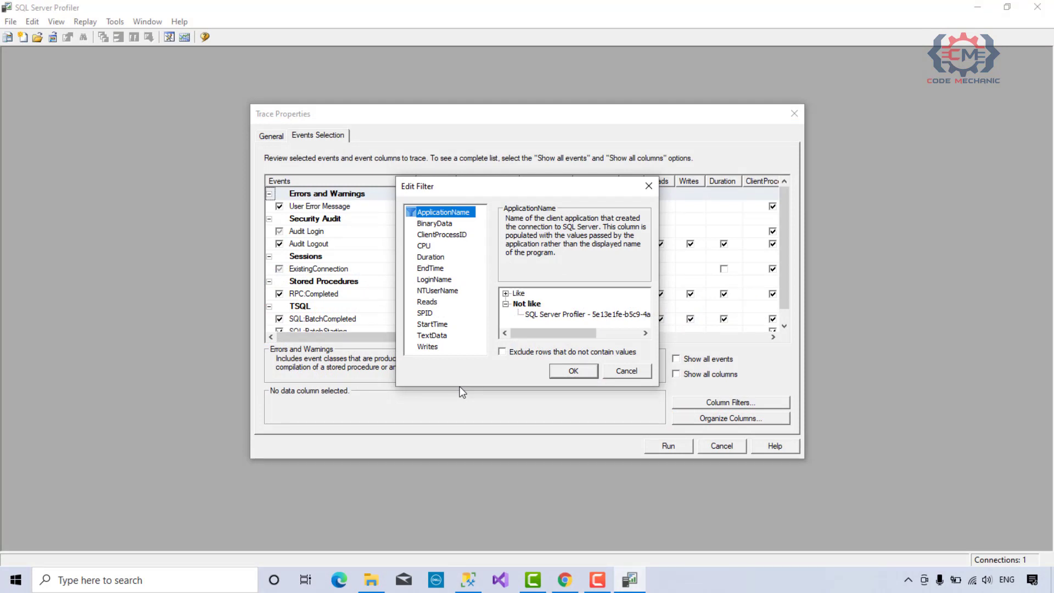
left_click(434, 257)
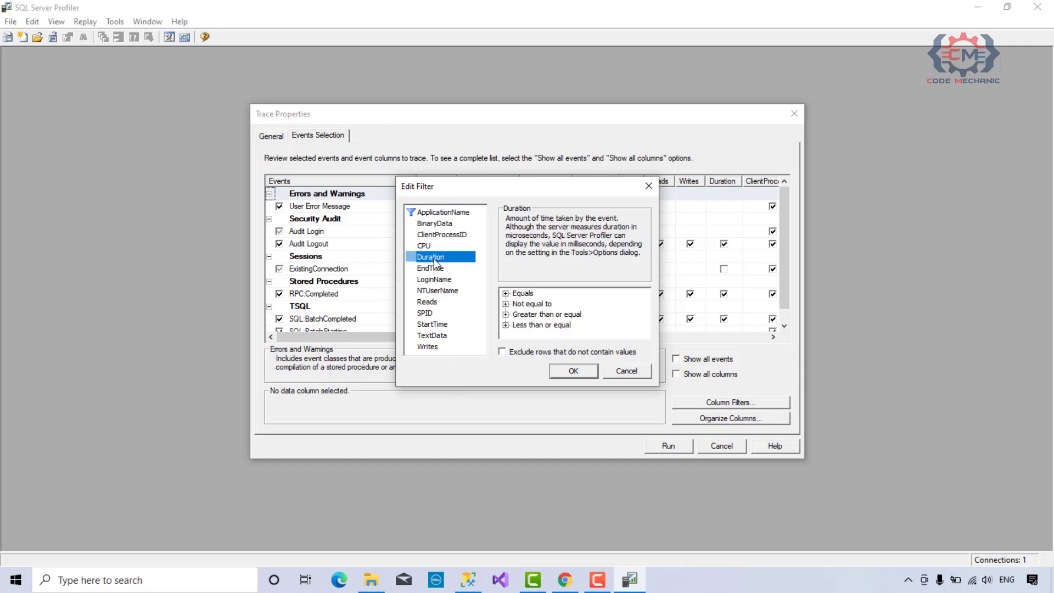
left_click(506, 315)
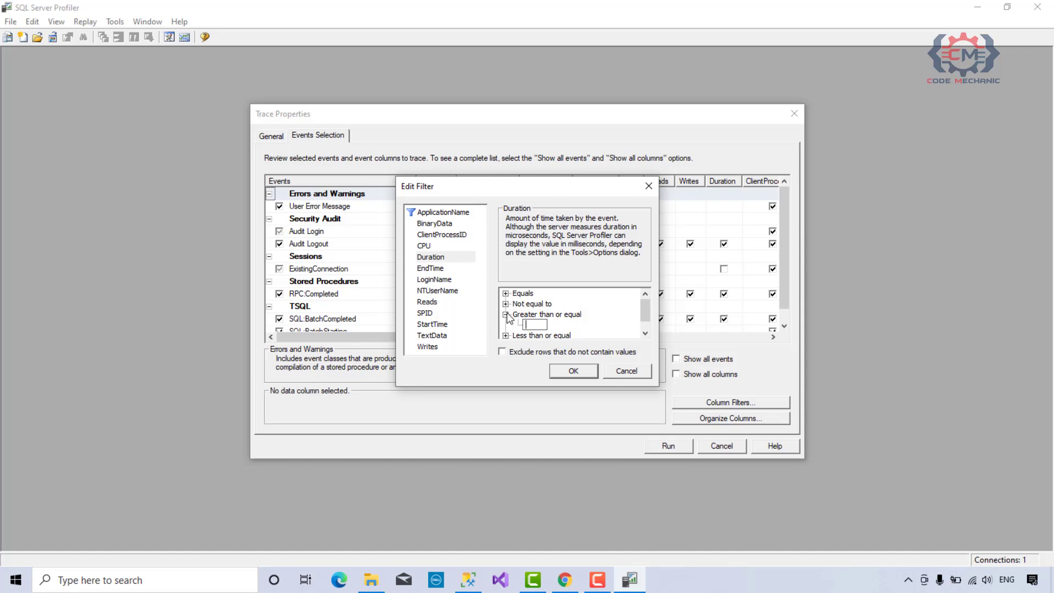
type("5000")
key("Return")
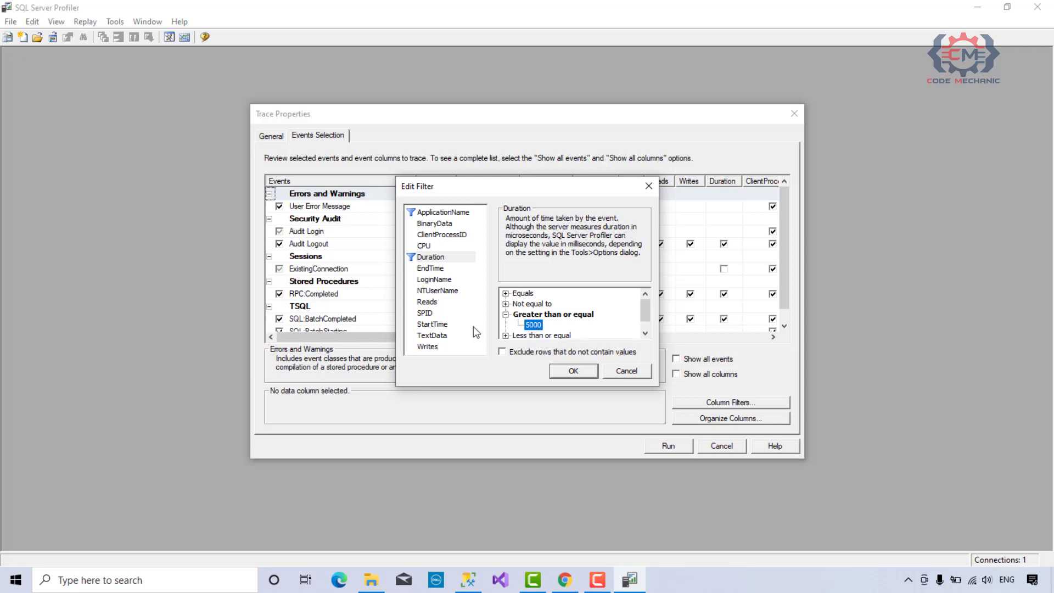
Clear the value from the Duration filter's Greater than or equal condition.
left_click(553, 318)
double_click(539, 324)
left_click_drag(543, 324, 520, 322)
key("BackSpace")
left_click(569, 318)
left_click(504, 314)
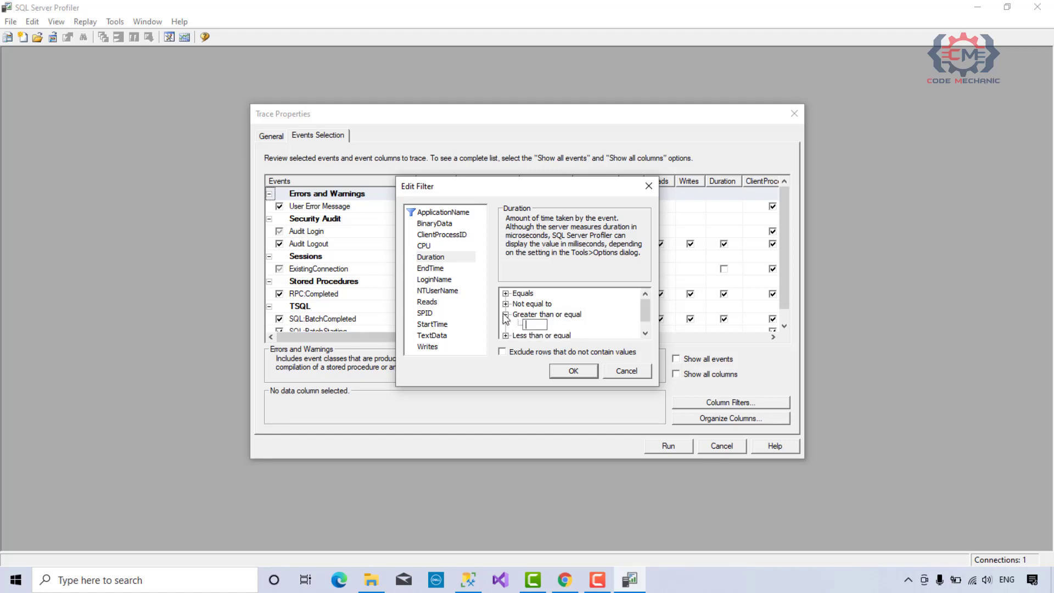
left_click(593, 319)
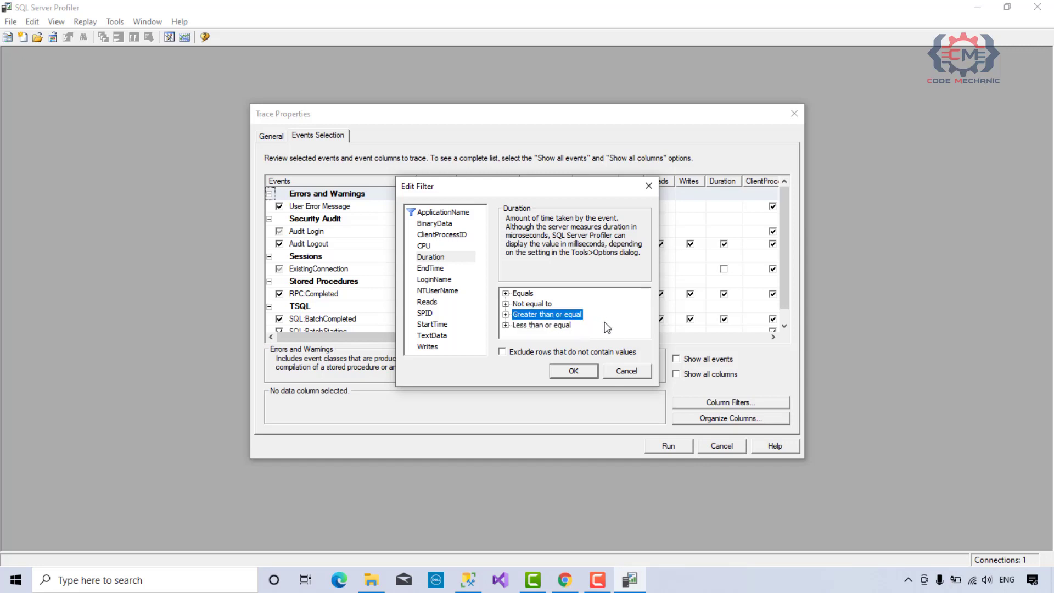